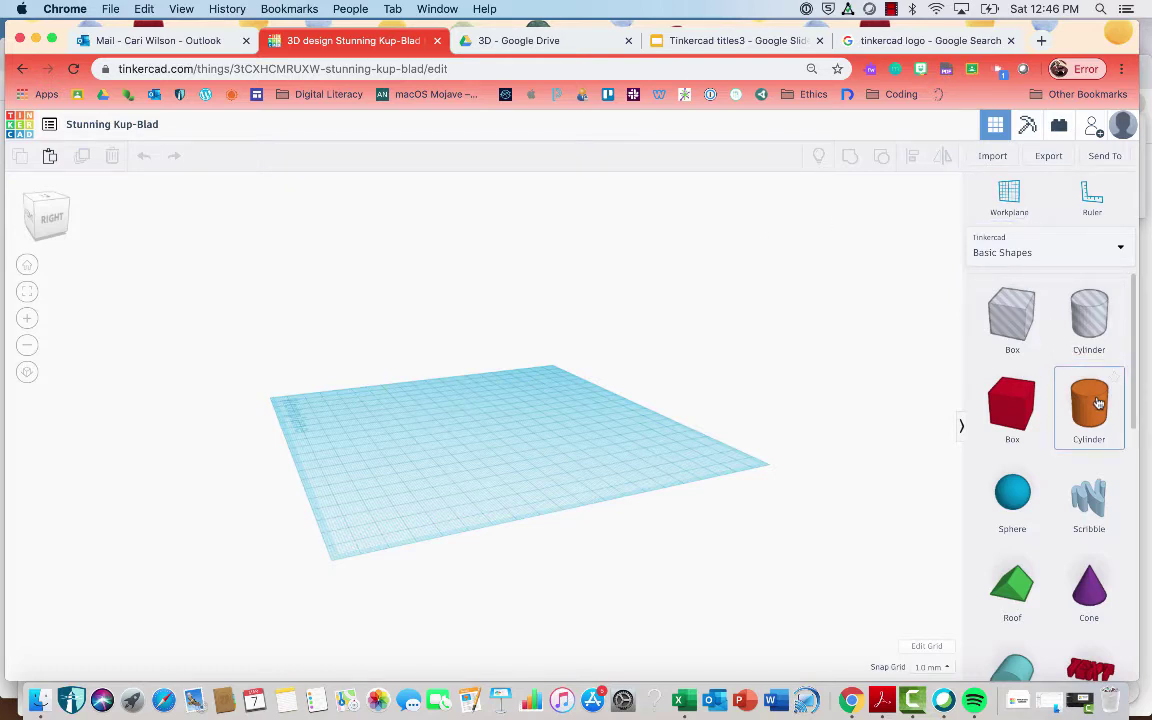
Step: Add a solid cylinder near the workplane's centre and resize it into a low disc with a 36 by 36 mm base
left_click_drag(1098, 402, 553, 459)
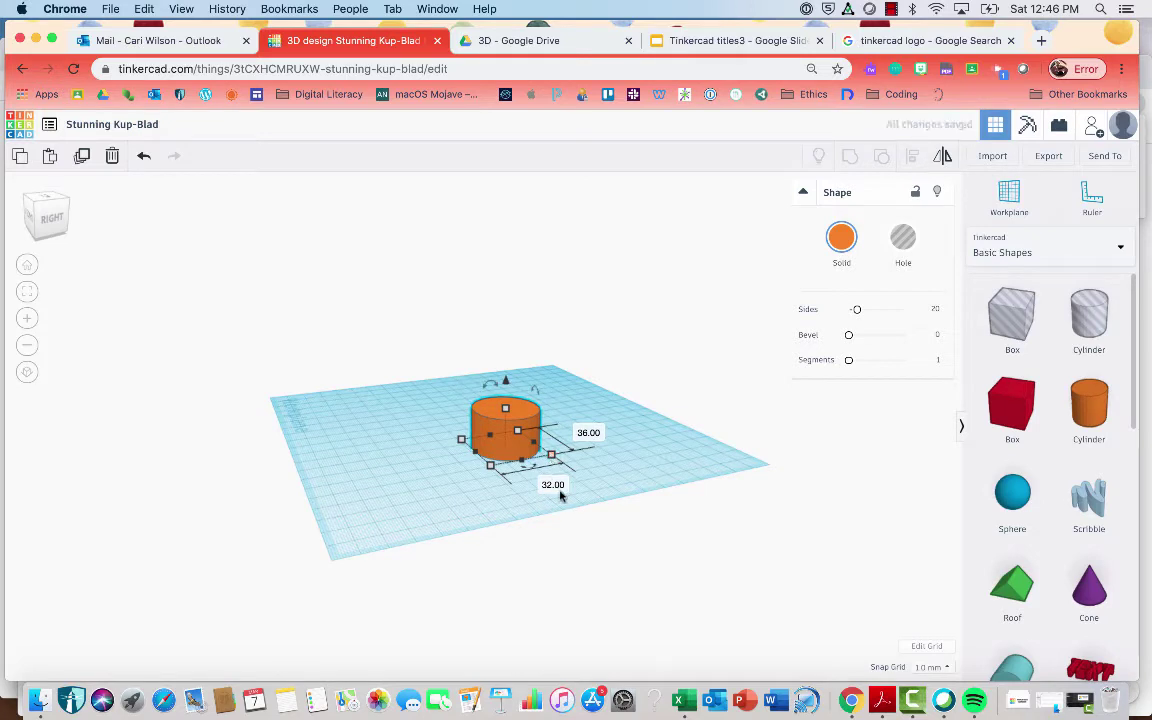
left_click(553, 484)
type("36")
key("Return")
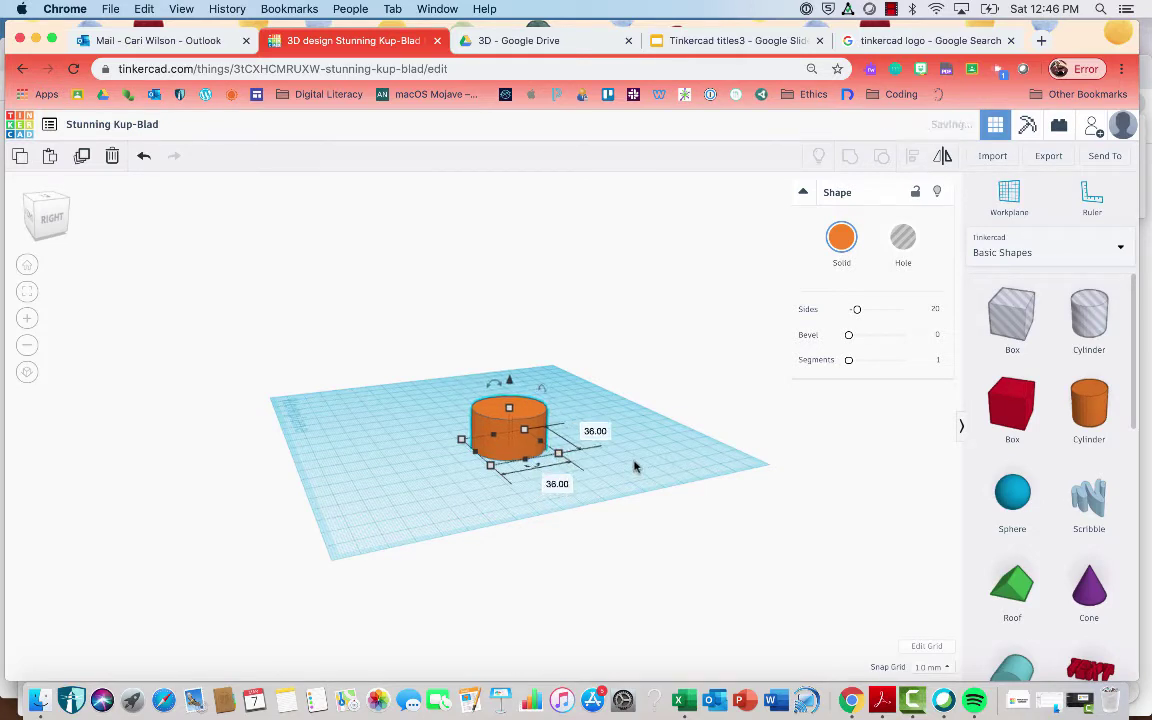
left_click_drag(510, 411, 512, 435)
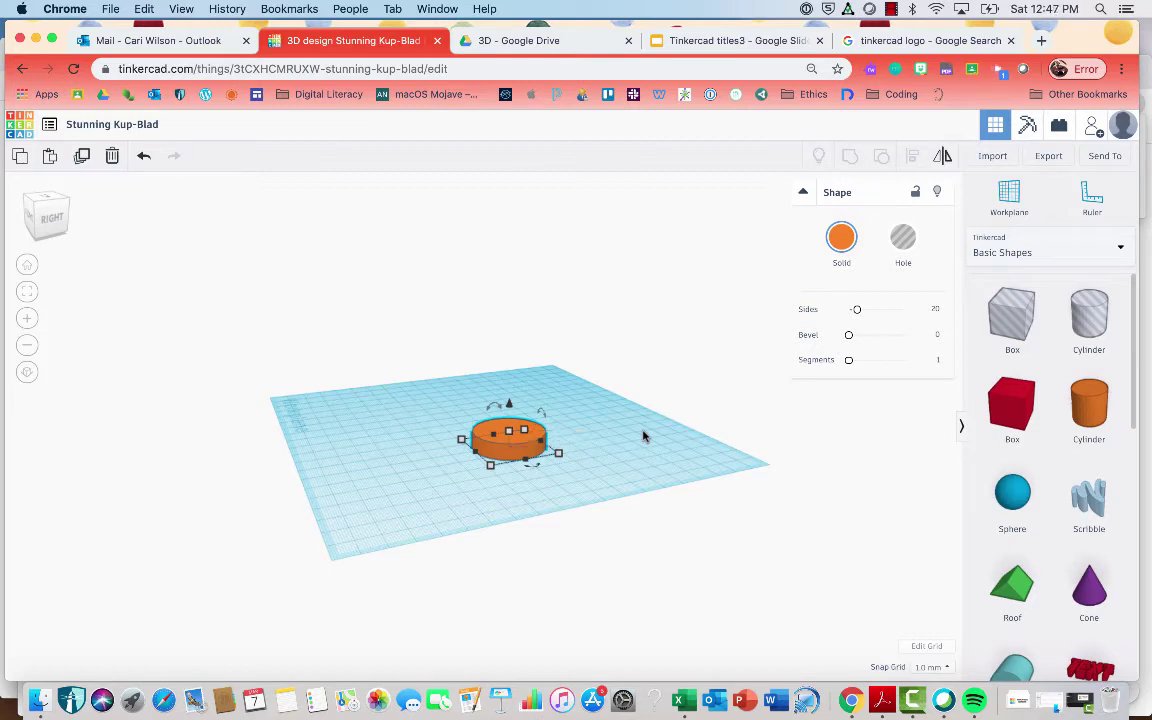
Step: Add a second, smaller solid cylinder beside the disc and reduce its height to 12 mm
scroll(1008, 500, "down", 2)
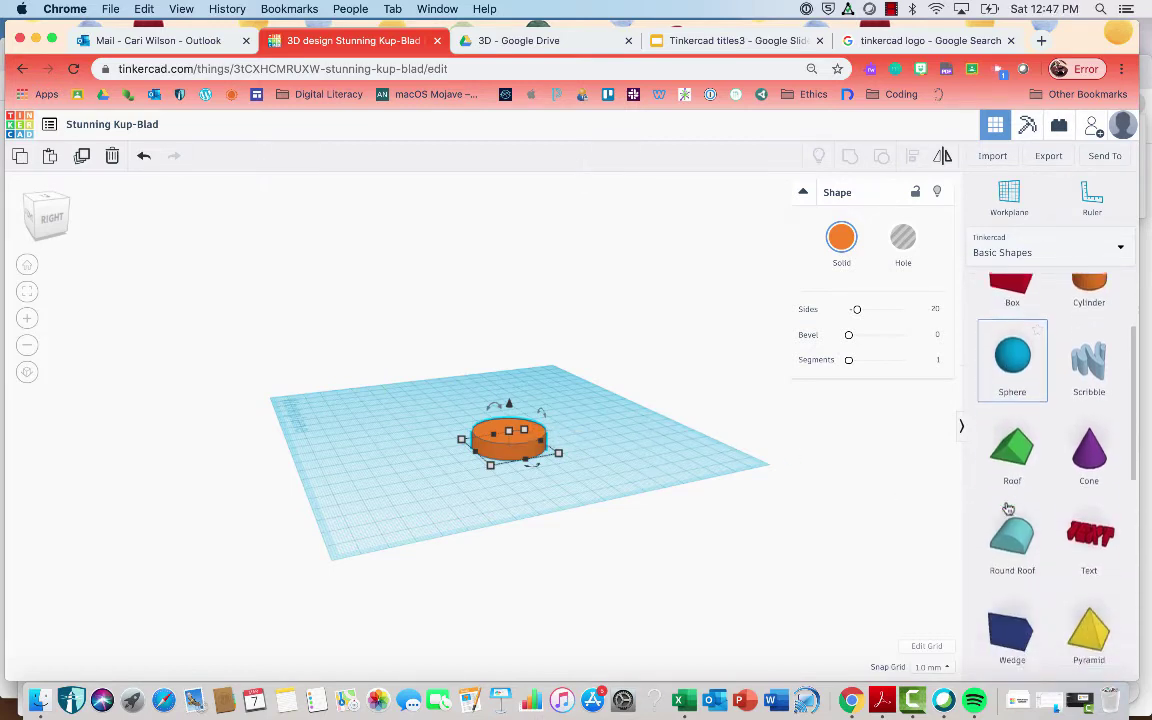
scroll(1008, 510, "down", 6)
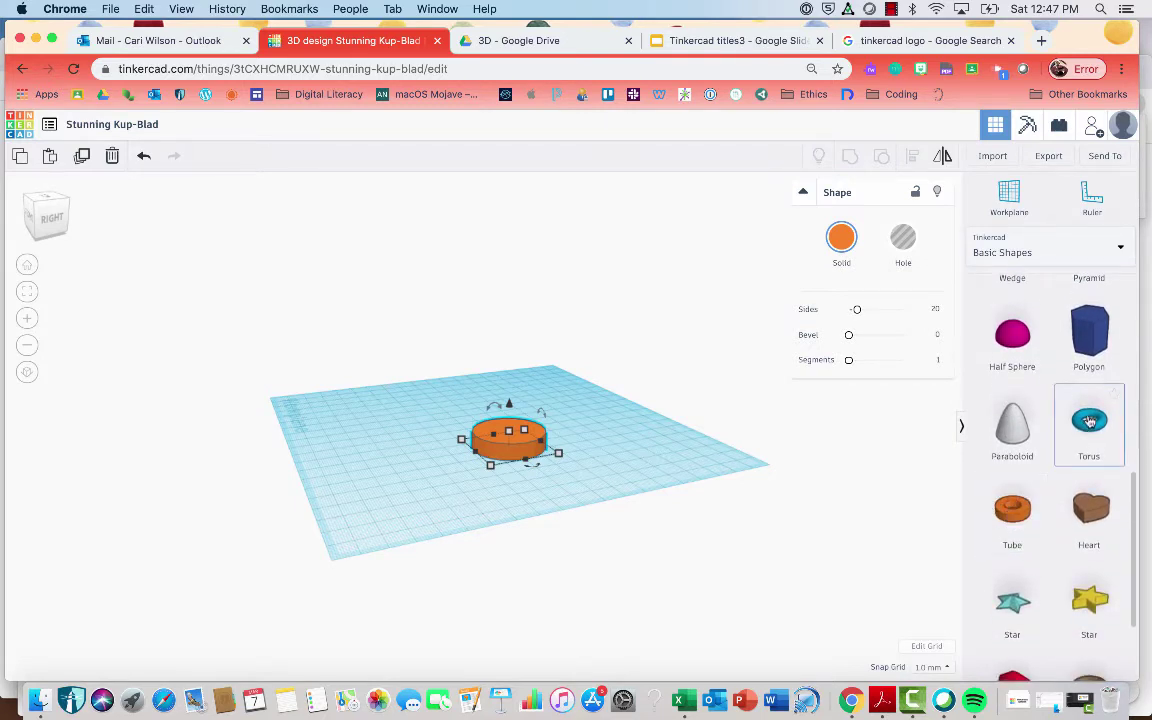
scroll(1028, 485, "up", 10)
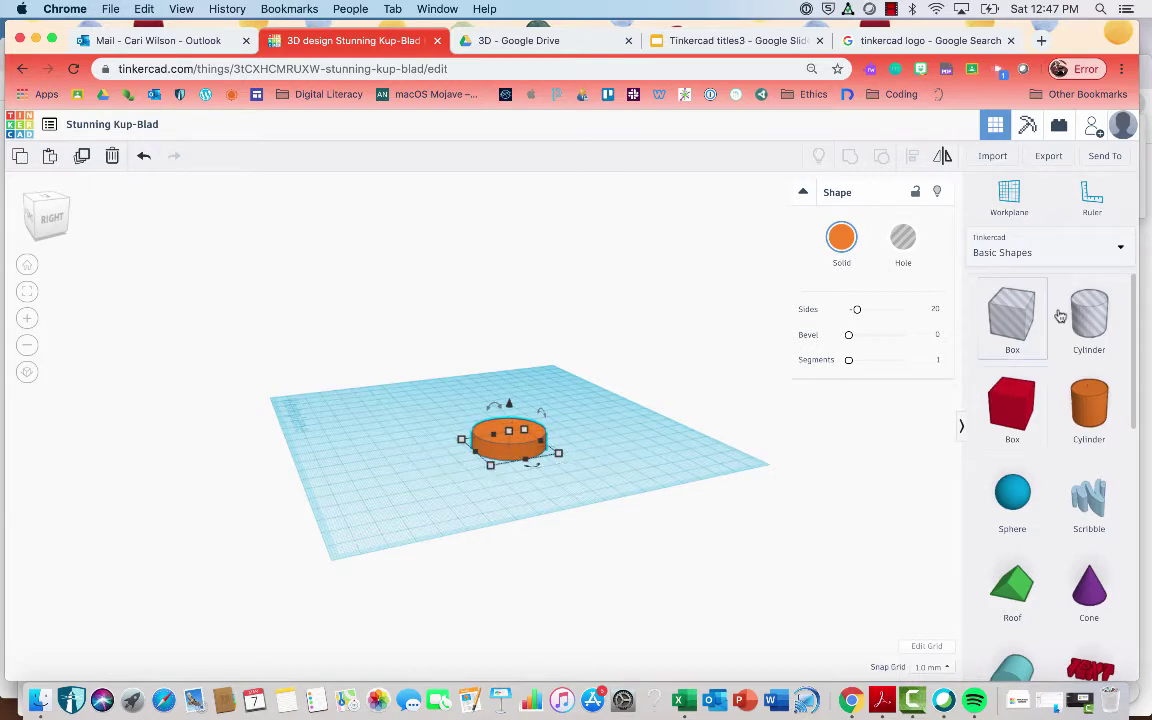
left_click_drag(1092, 408, 618, 459)
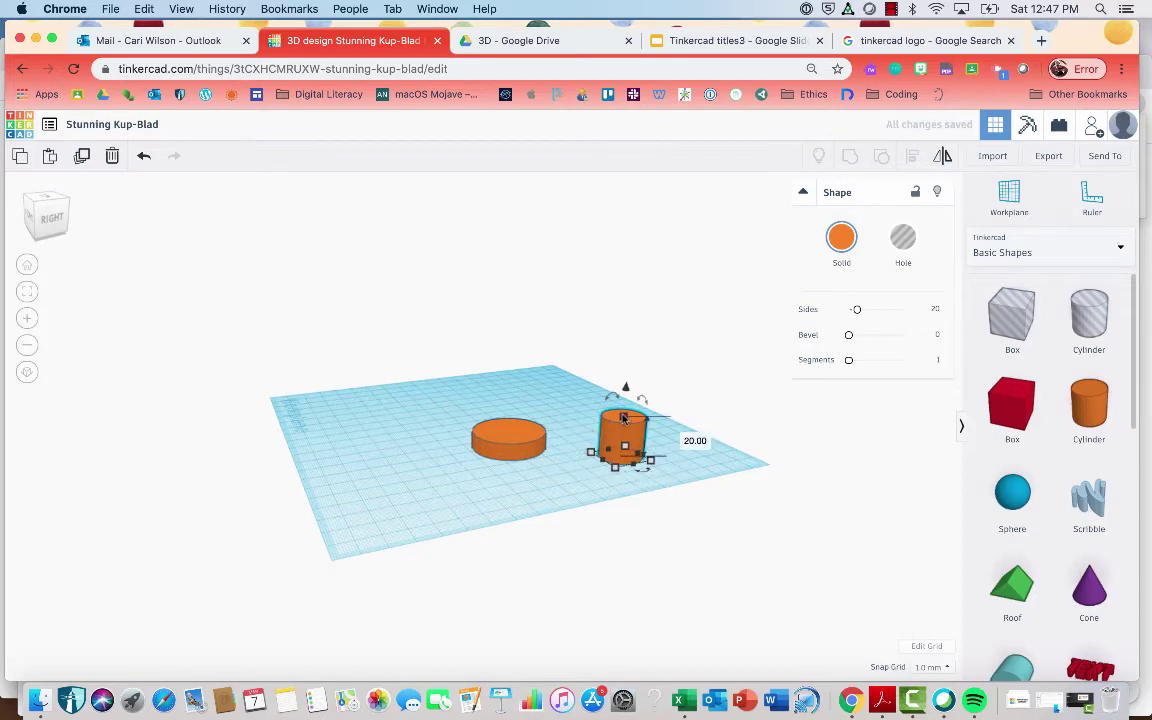
left_click_drag(623, 417, 622, 433)
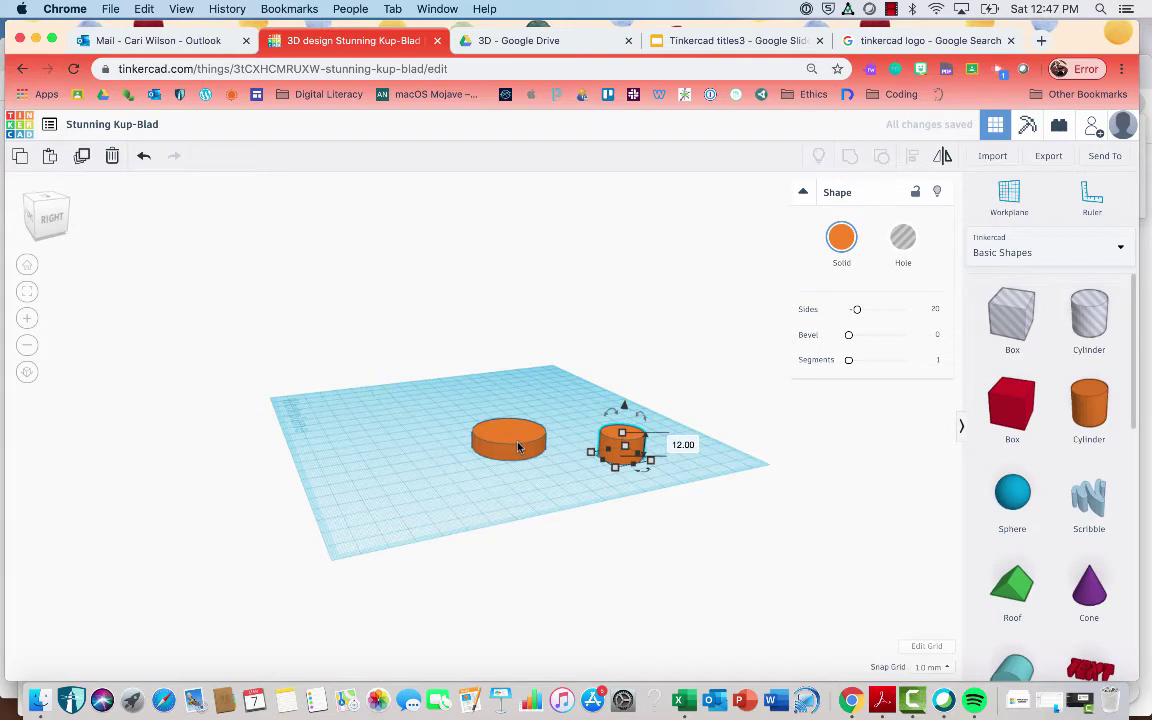
Step: Turn the smaller cylinder into a hole and move it into the middle of the disc
left_click(838, 245)
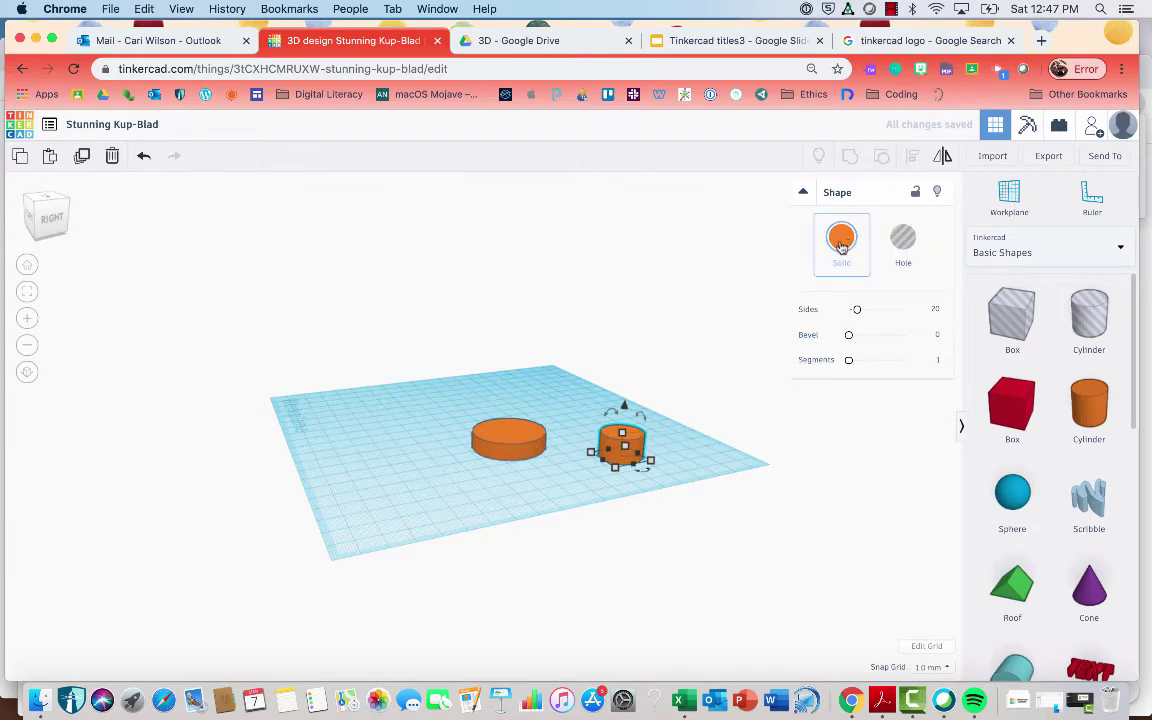
left_click(903, 238)
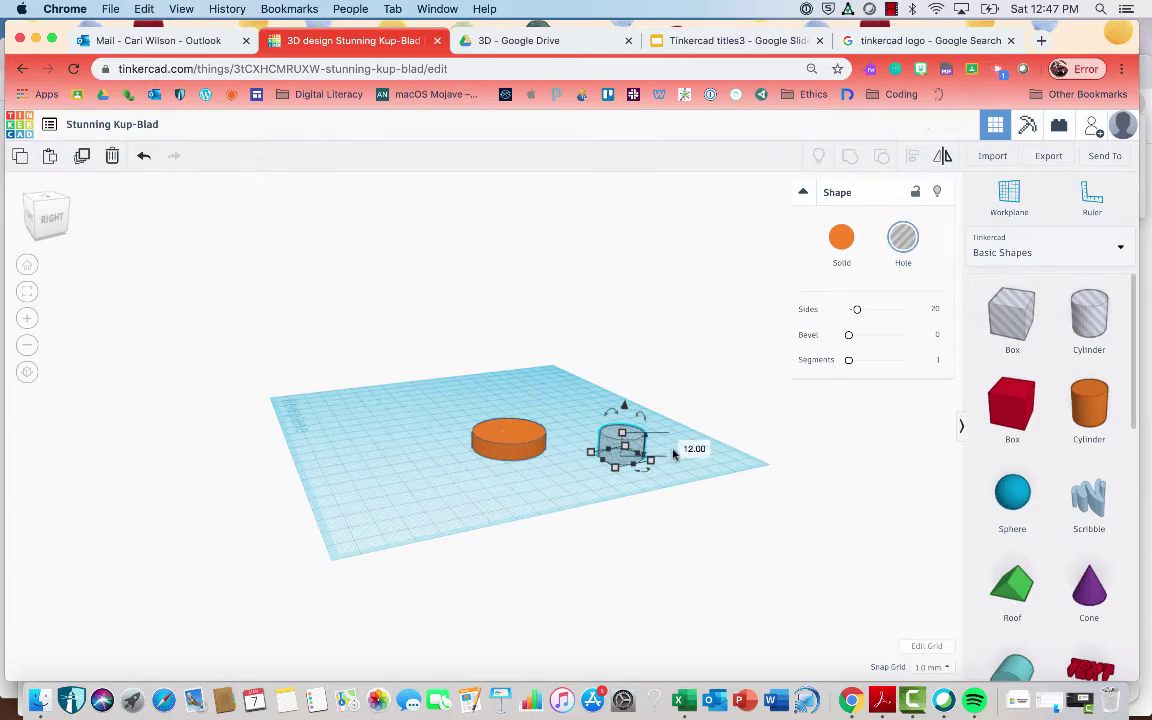
left_click_drag(640, 440, 523, 432)
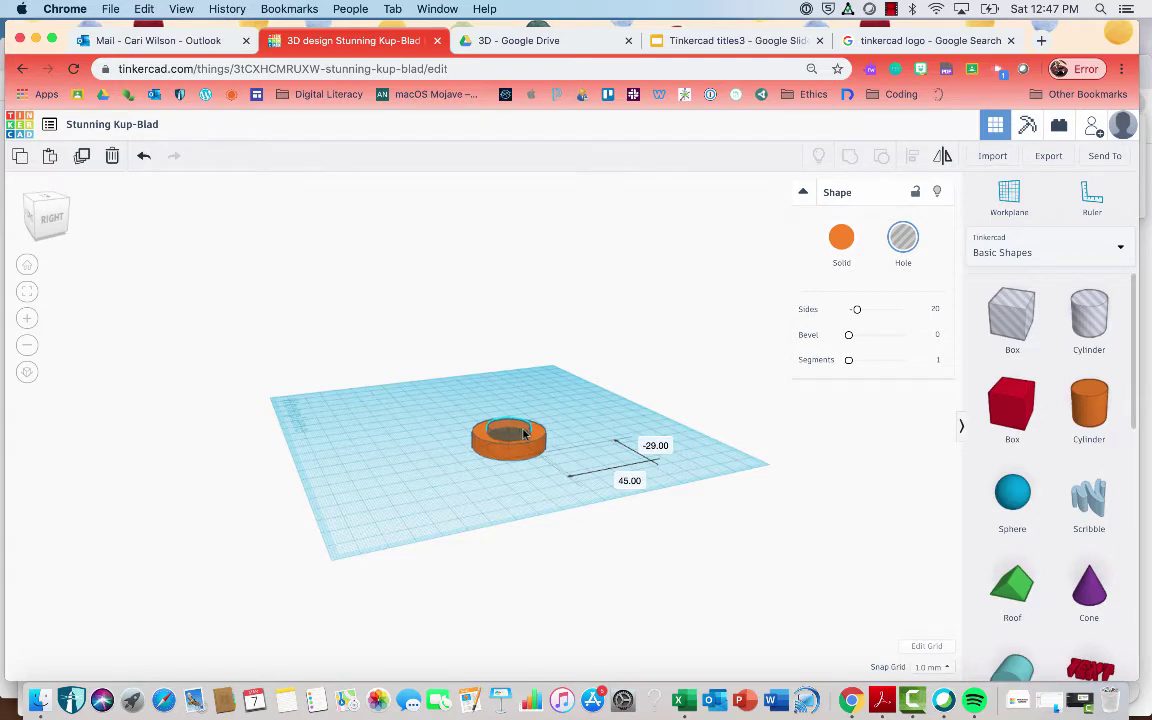
left_click_drag(523, 432, 522, 431)
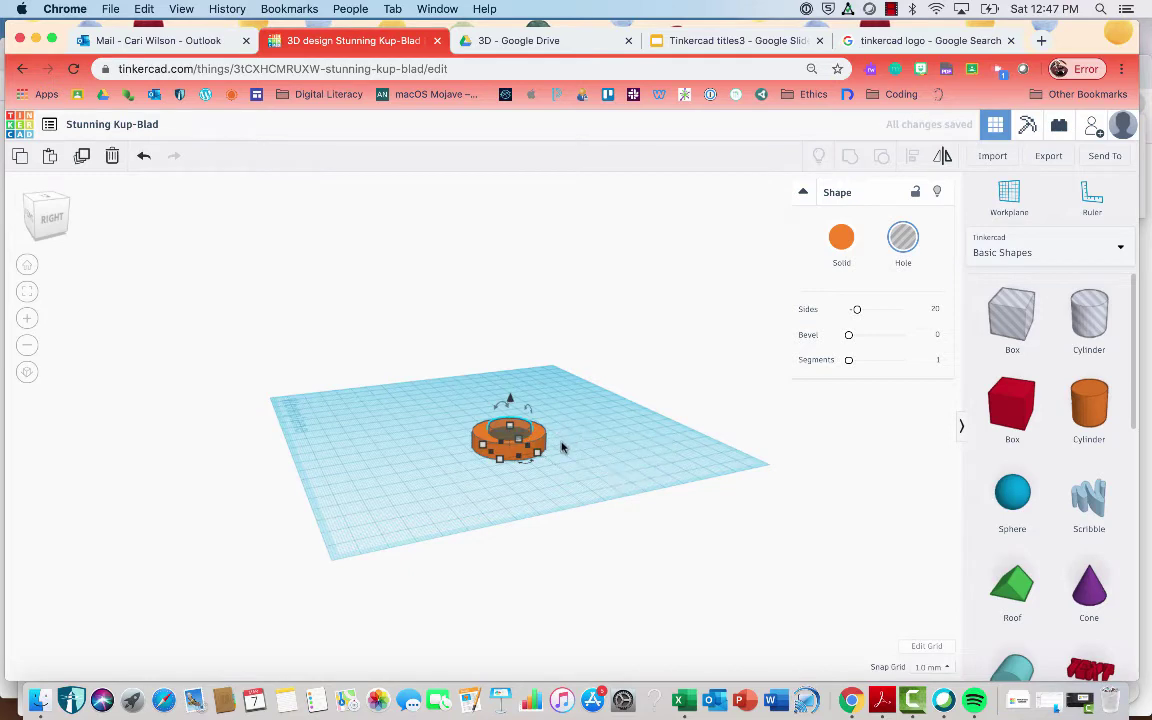
Step: Centre the hole cylinder on the disc in both horizontal directions with Align, and group the two shapes into a ring
left_click(475, 464)
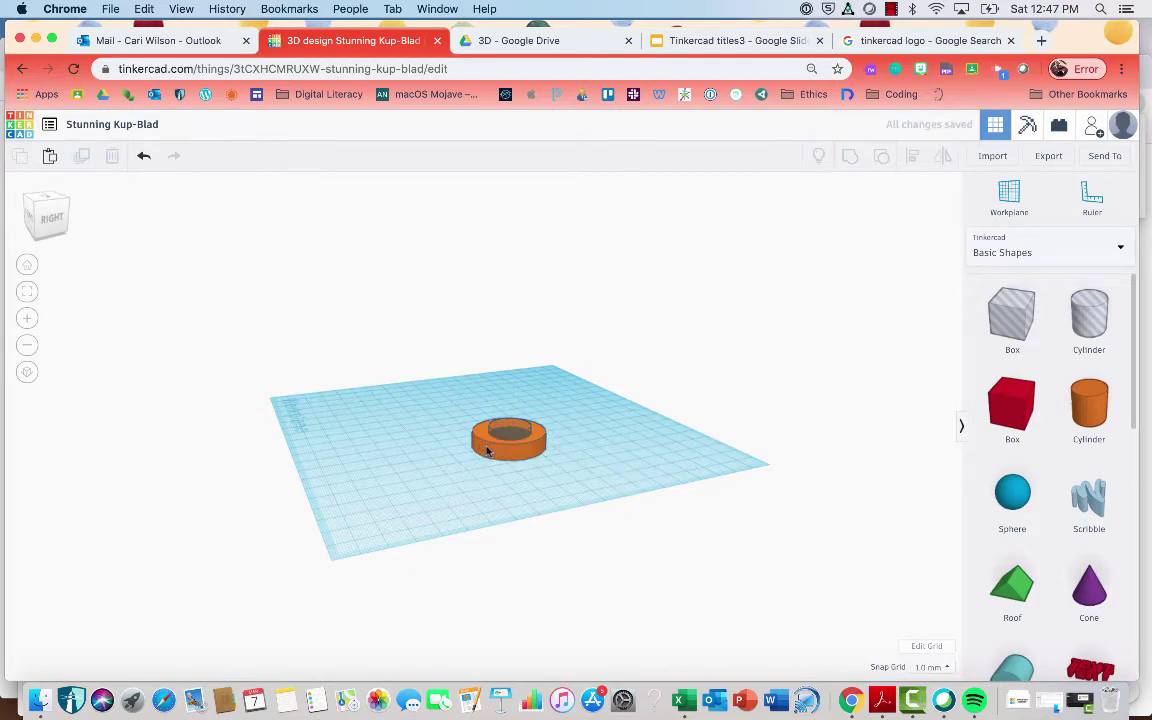
left_click(487, 452)
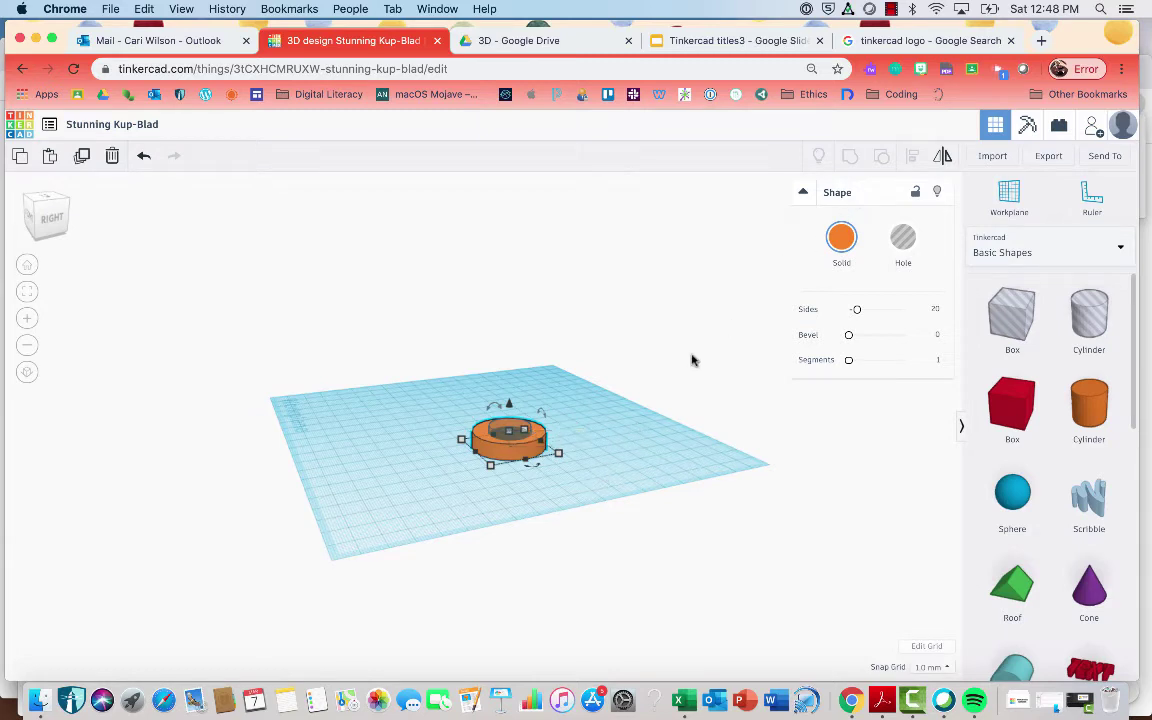
left_click(393, 494)
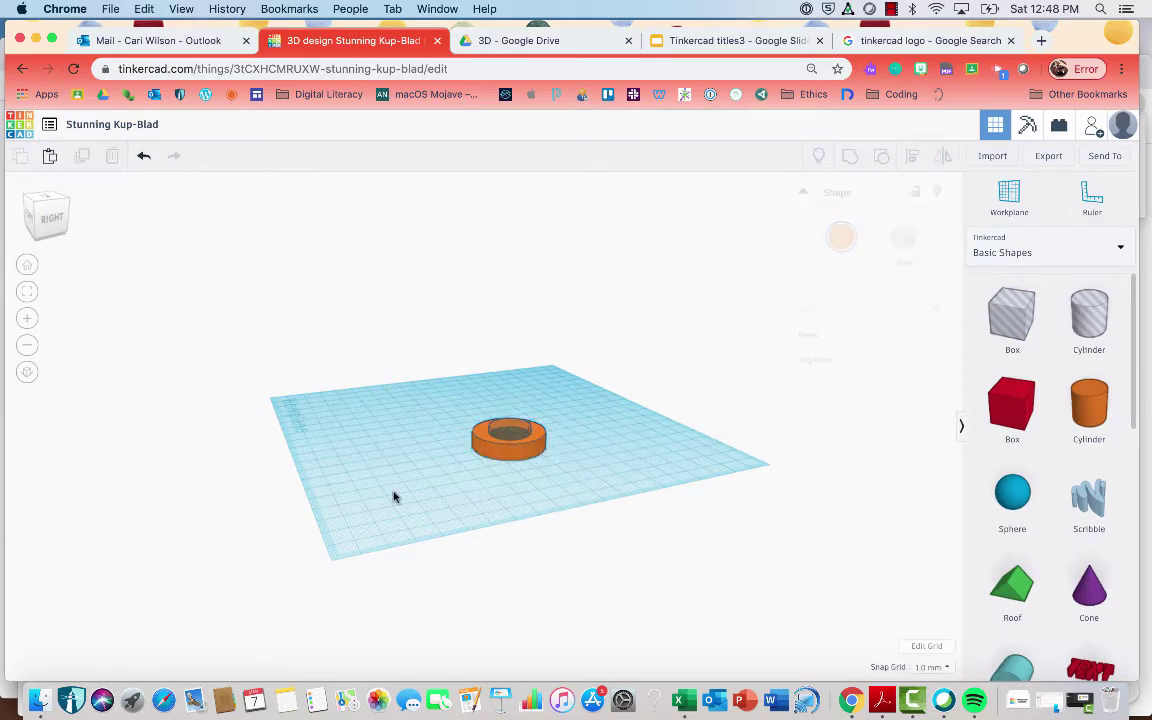
left_click(512, 432)
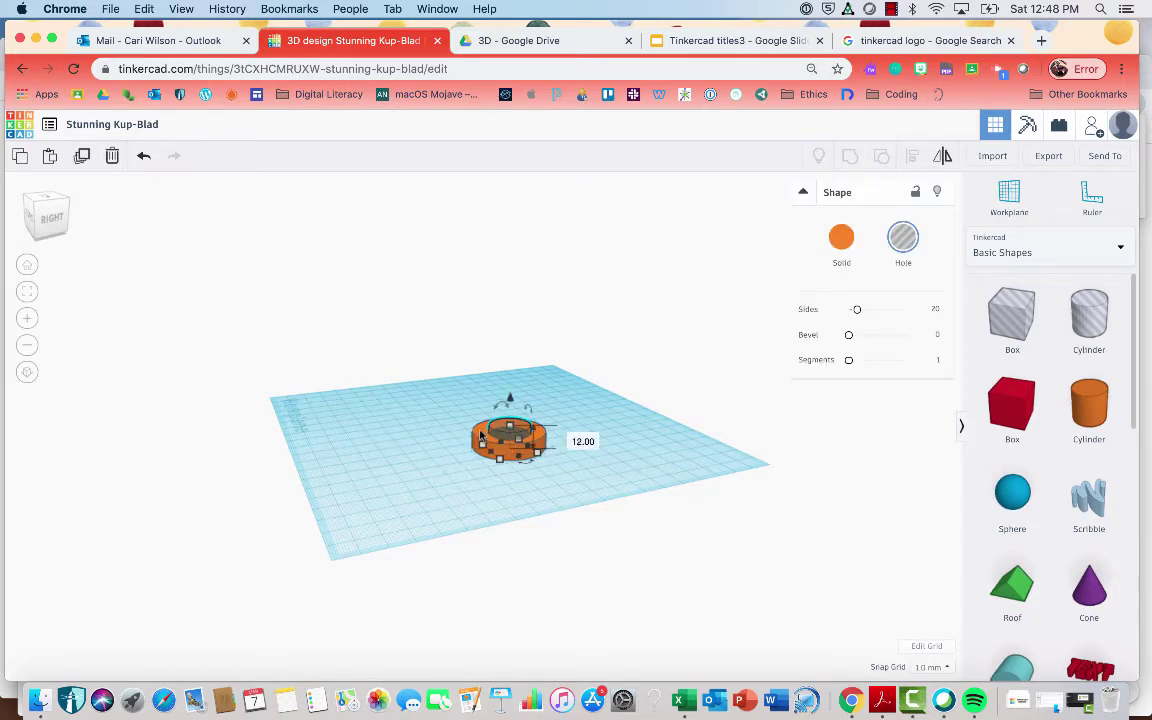
left_click(480, 434, "shift")
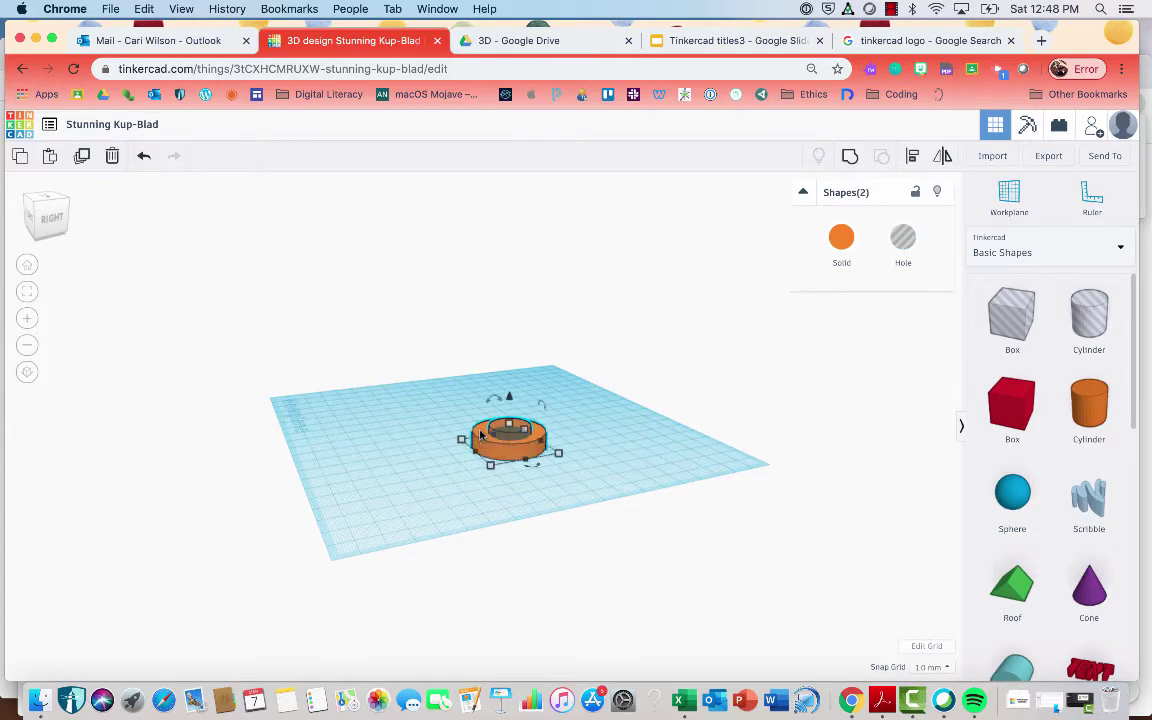
left_click(912, 160)
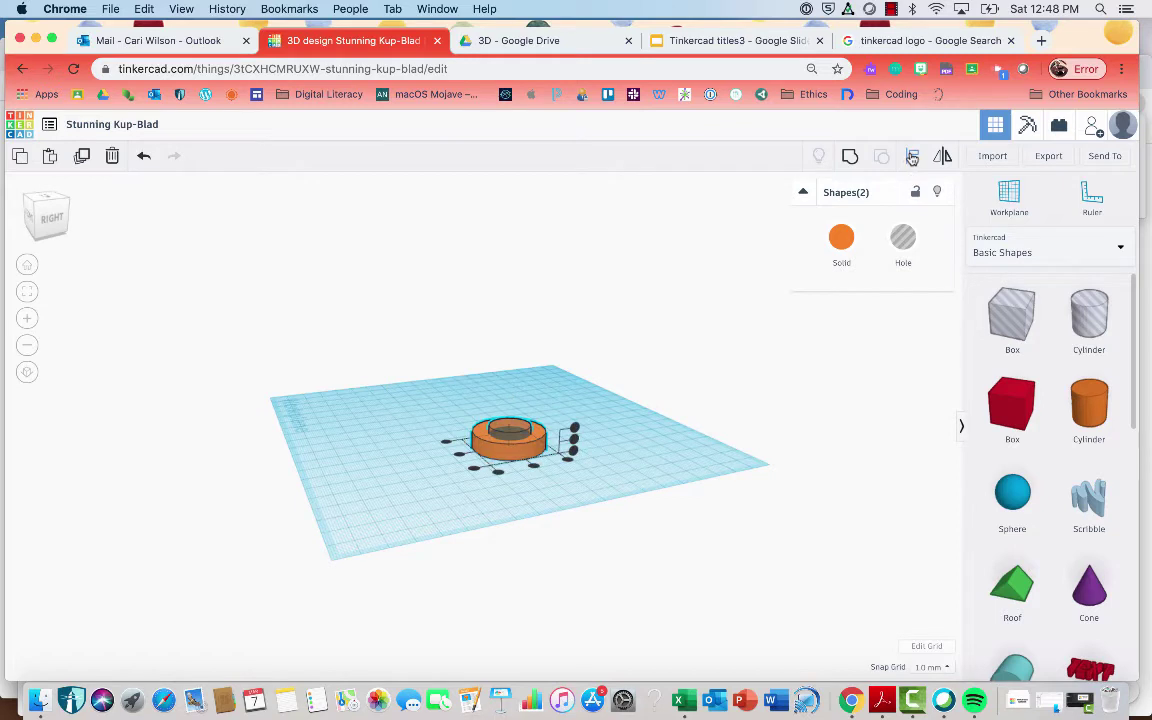
left_click(535, 468)
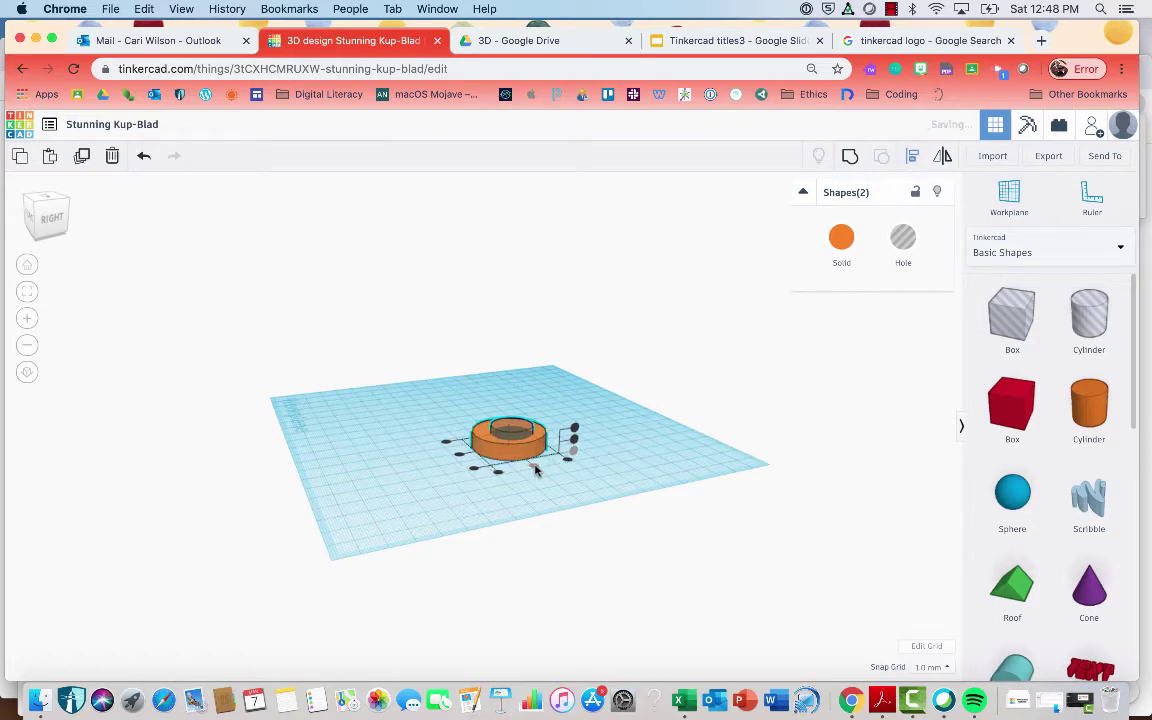
left_click(458, 457)
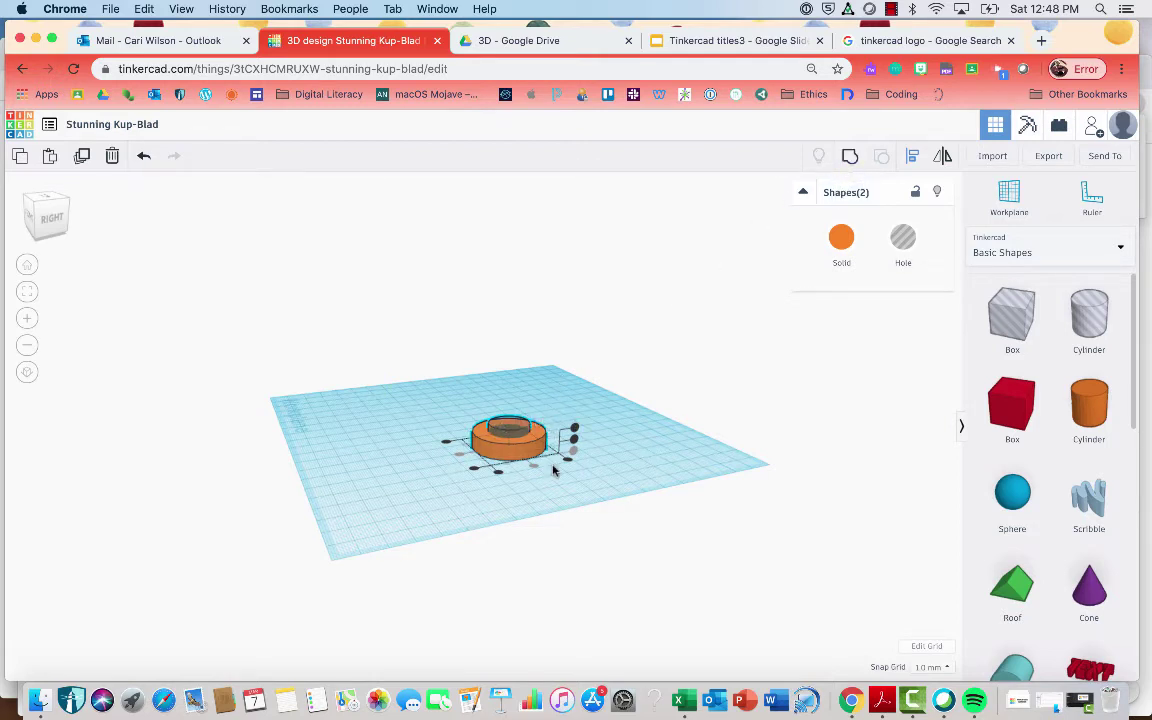
left_click(850, 159)
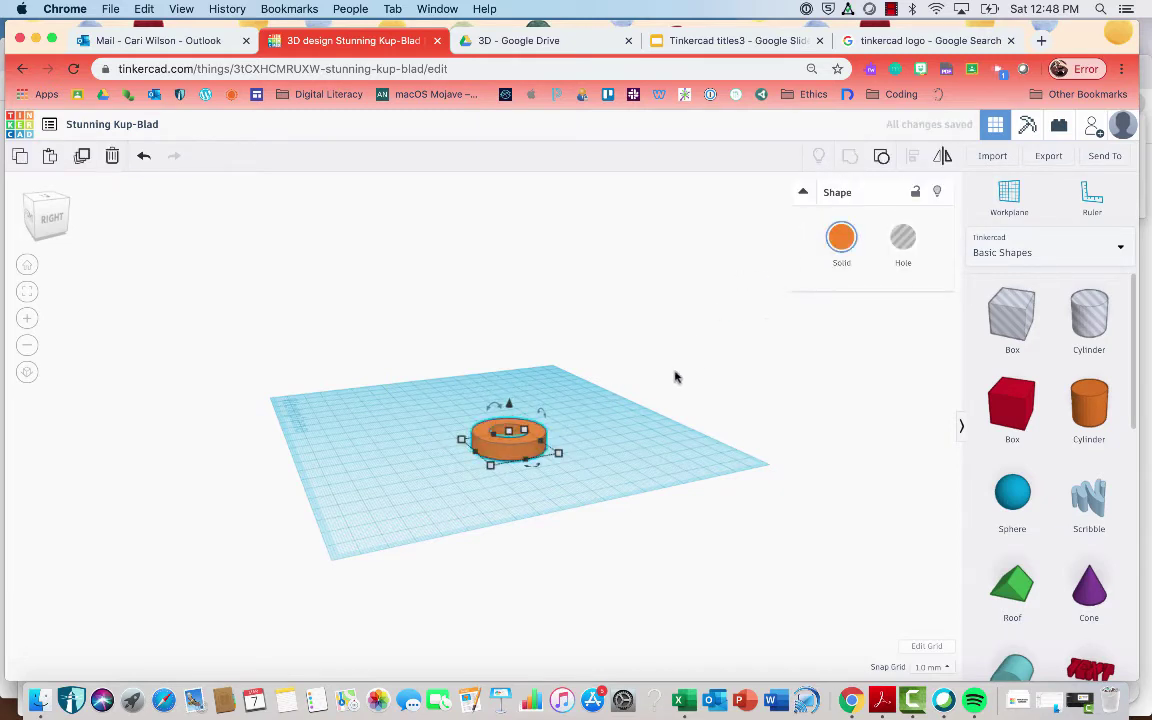
right_click_drag(614, 448, 602, 476)
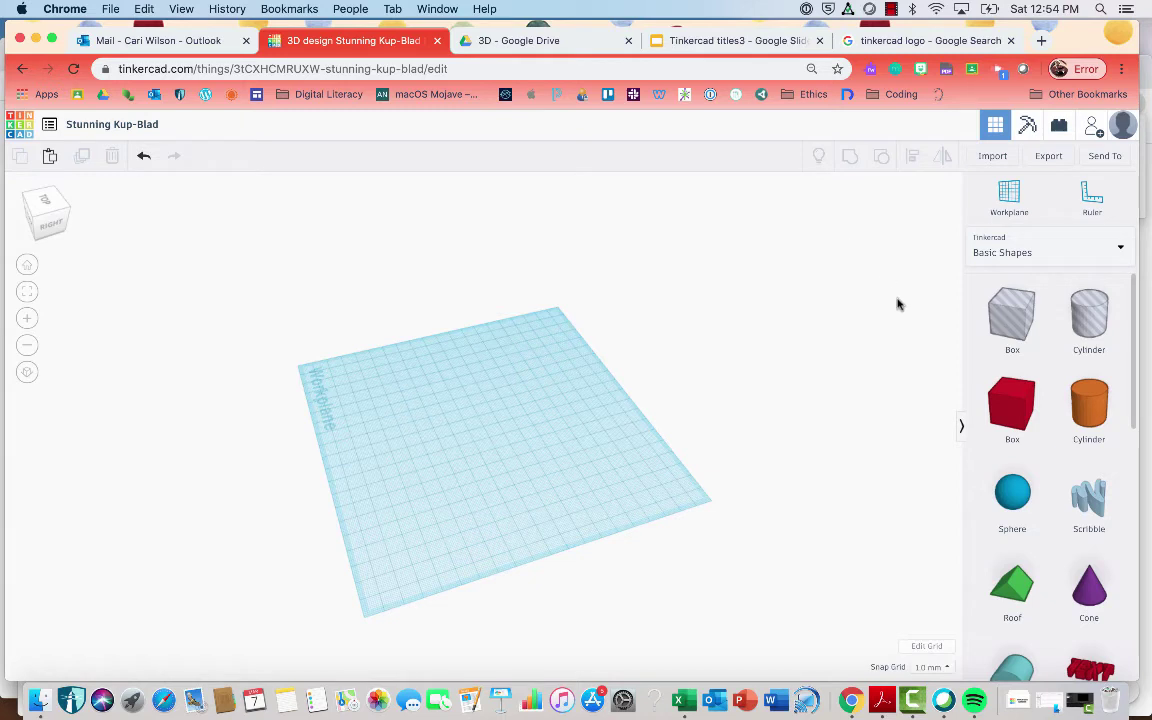
Step: Place a large cylinder with a 32 by 41 mm base and a small one beside it, and flatten the large one into a disc
left_click_drag(1095, 400, 393, 483)
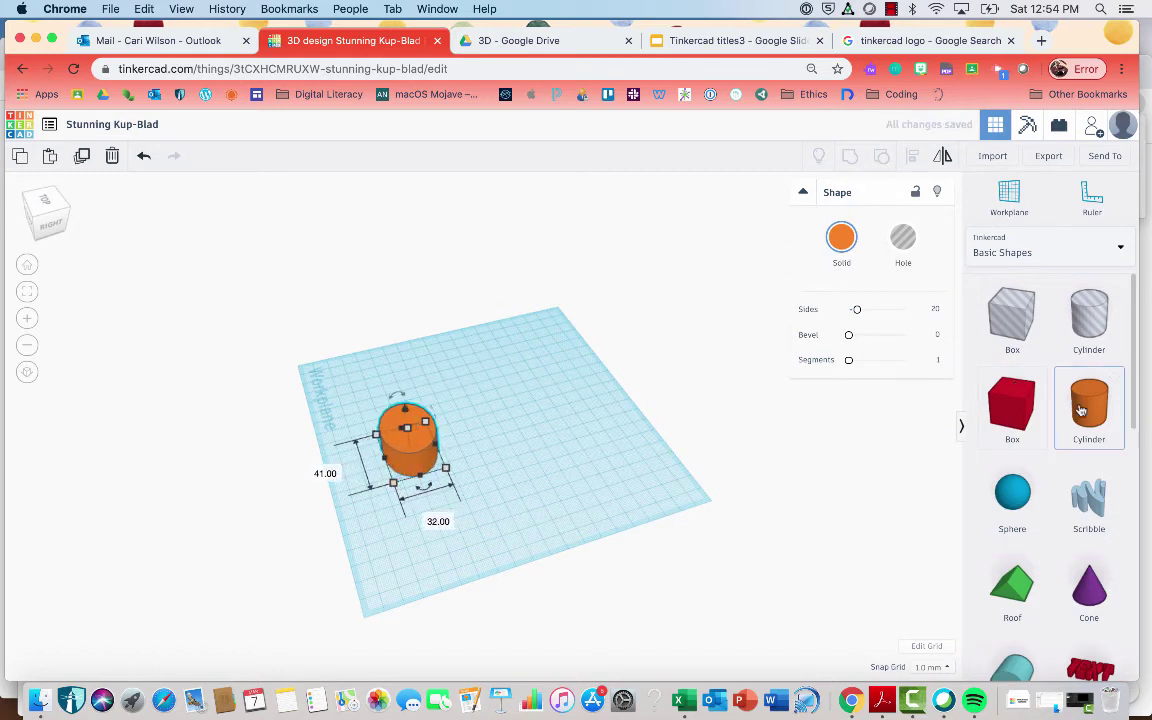
left_click_drag(1089, 405, 496, 458)
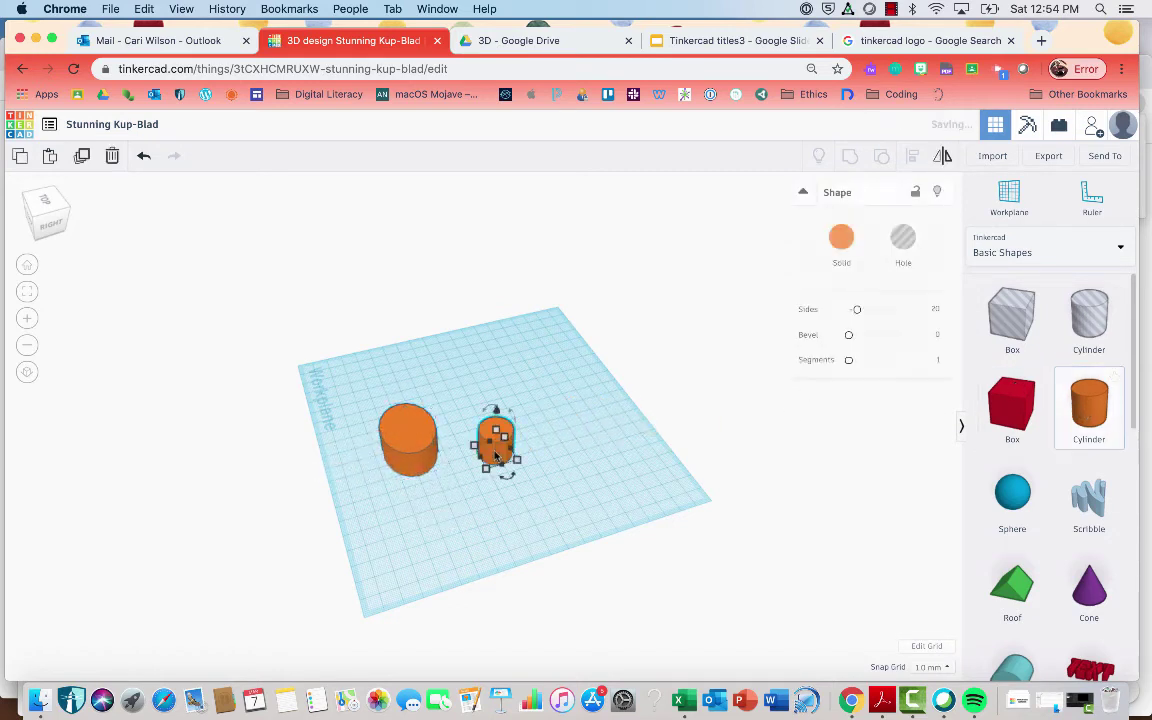
left_click(410, 435)
mouse_move(411, 434)
left_mouse_down()
mouse_move(419, 427)
mouse_move(414, 452)
mouse_move(411, 419)
left_mouse_up()
Step: Enlarge the small cylinder's base to 23 by 23 mm and turn it into a hole
left_click(497, 445)
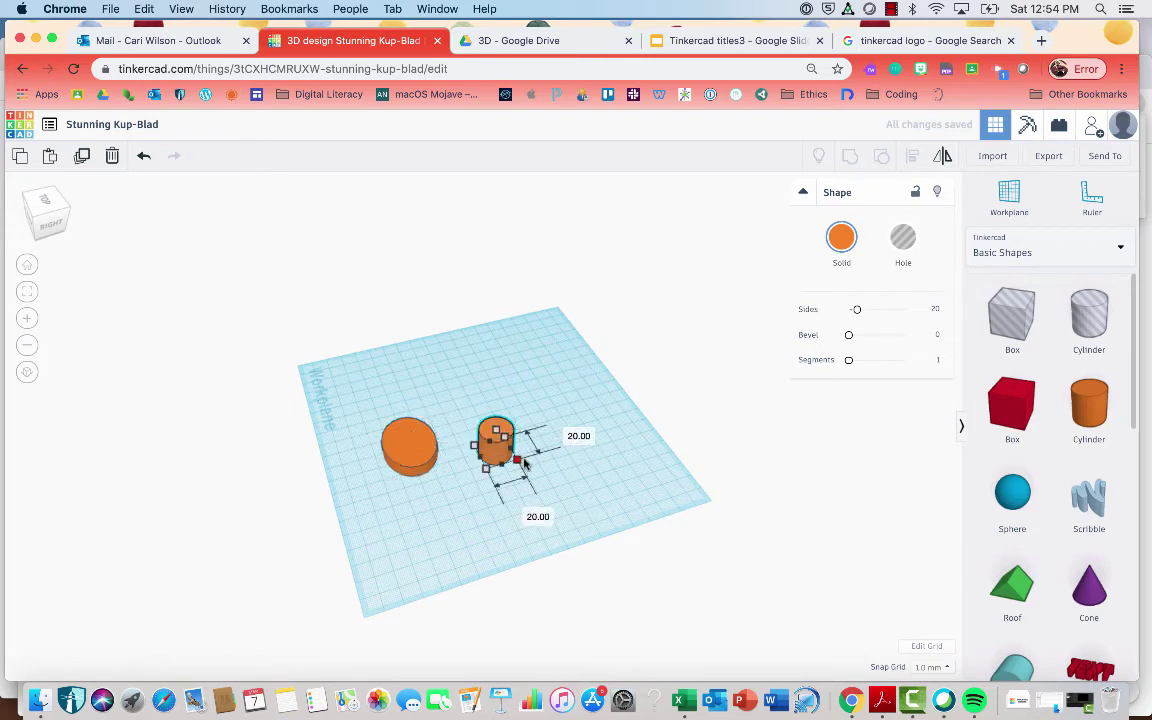
left_click_drag(525, 462, 524, 462)
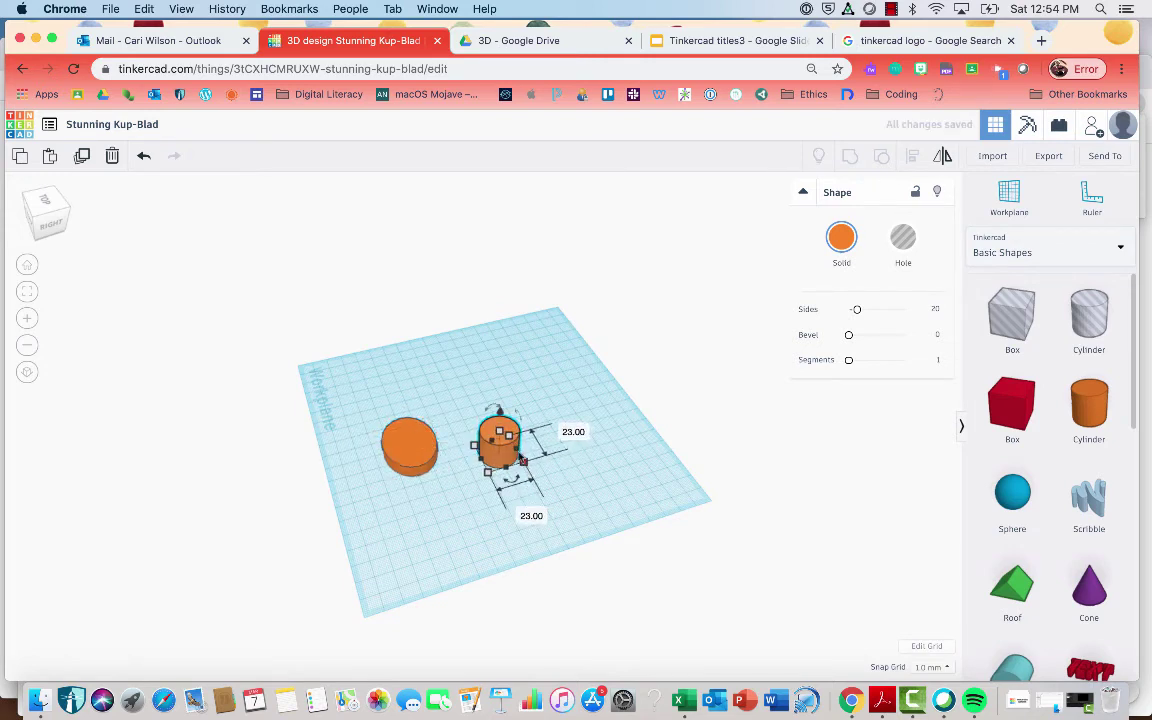
left_click(903, 237)
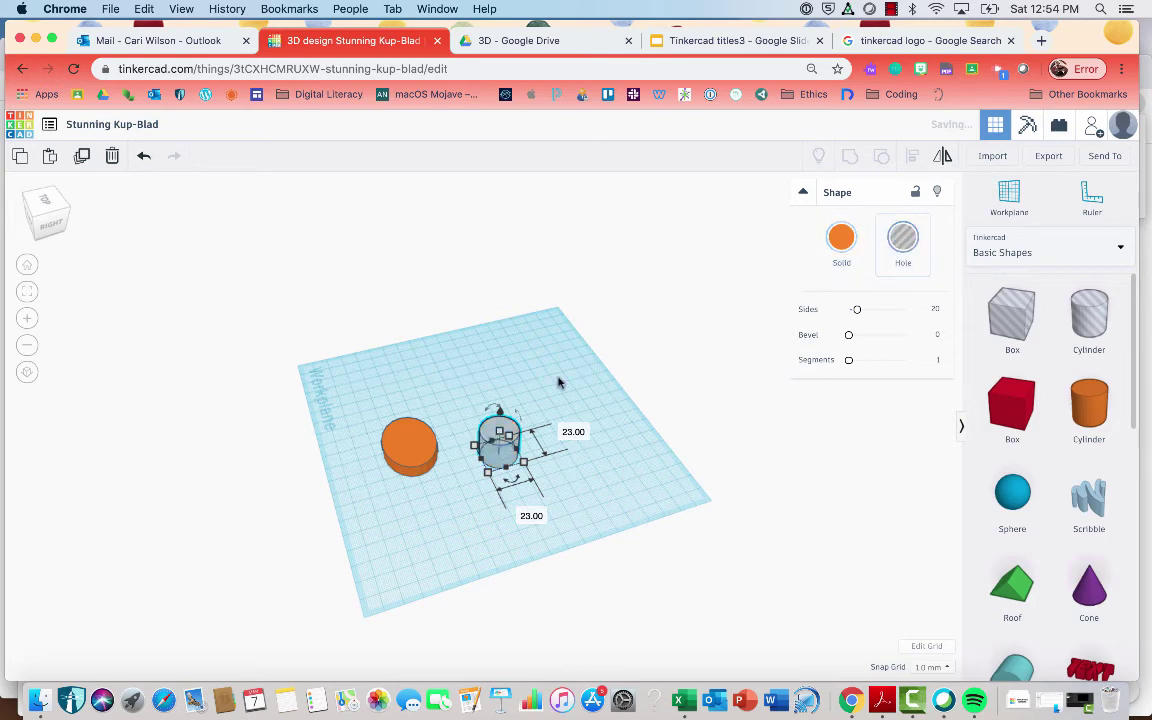
Step: Move the hole cylinder over the edge of the flattened disc and group both shapes to cut a crescent
left_click_drag(506, 453, 436, 450)
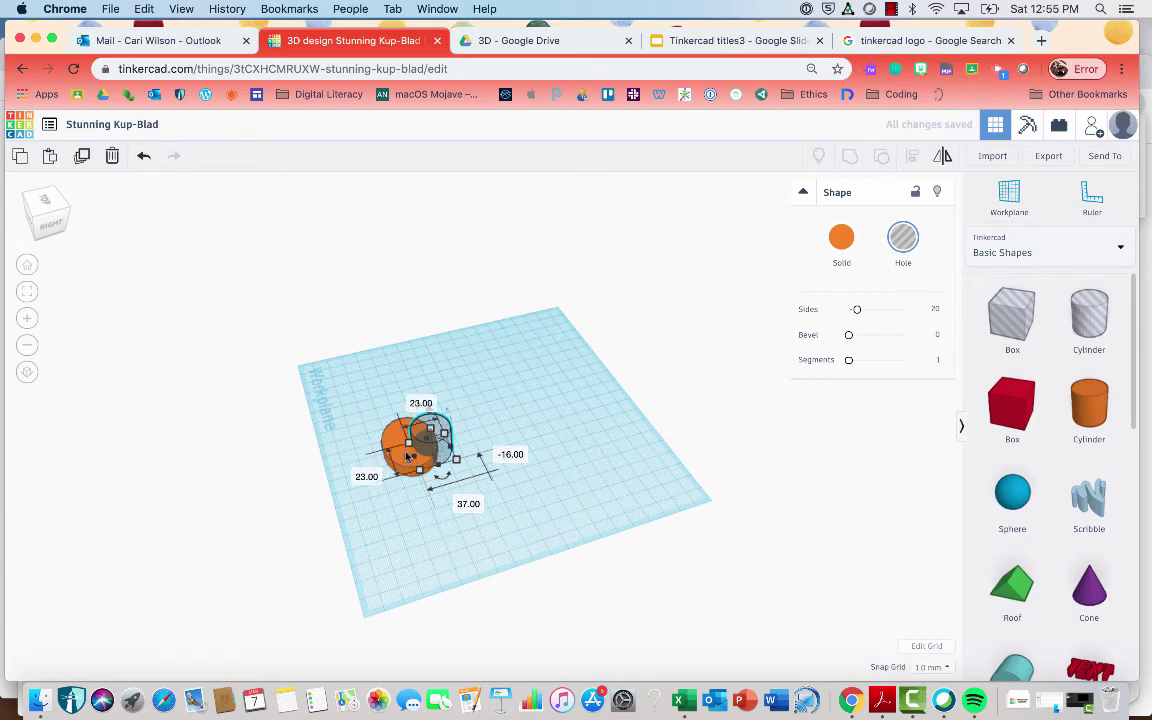
left_click(392, 442, "shift")
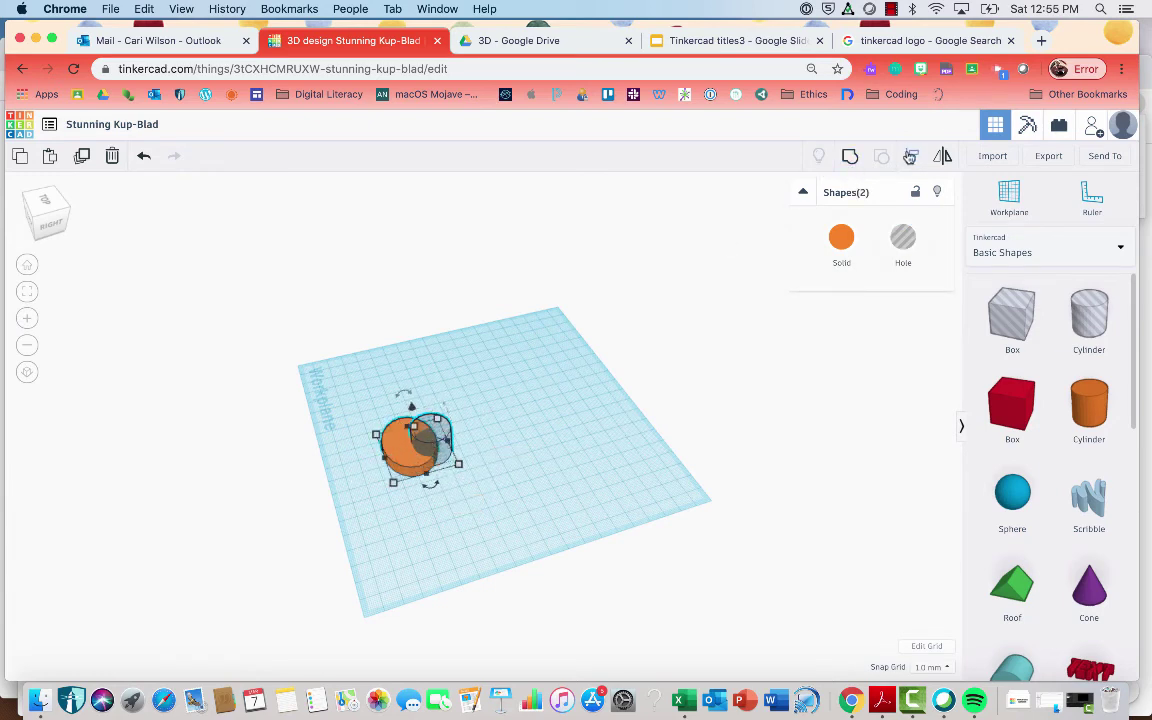
left_click(913, 157)
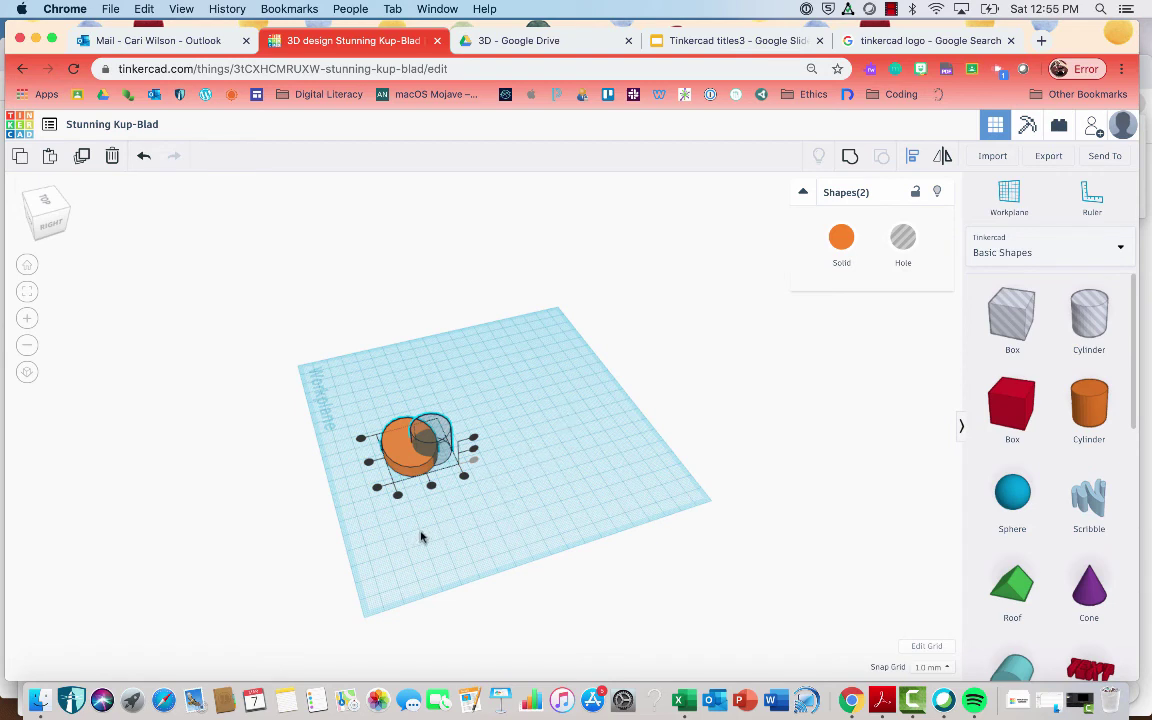
left_click(849, 158)
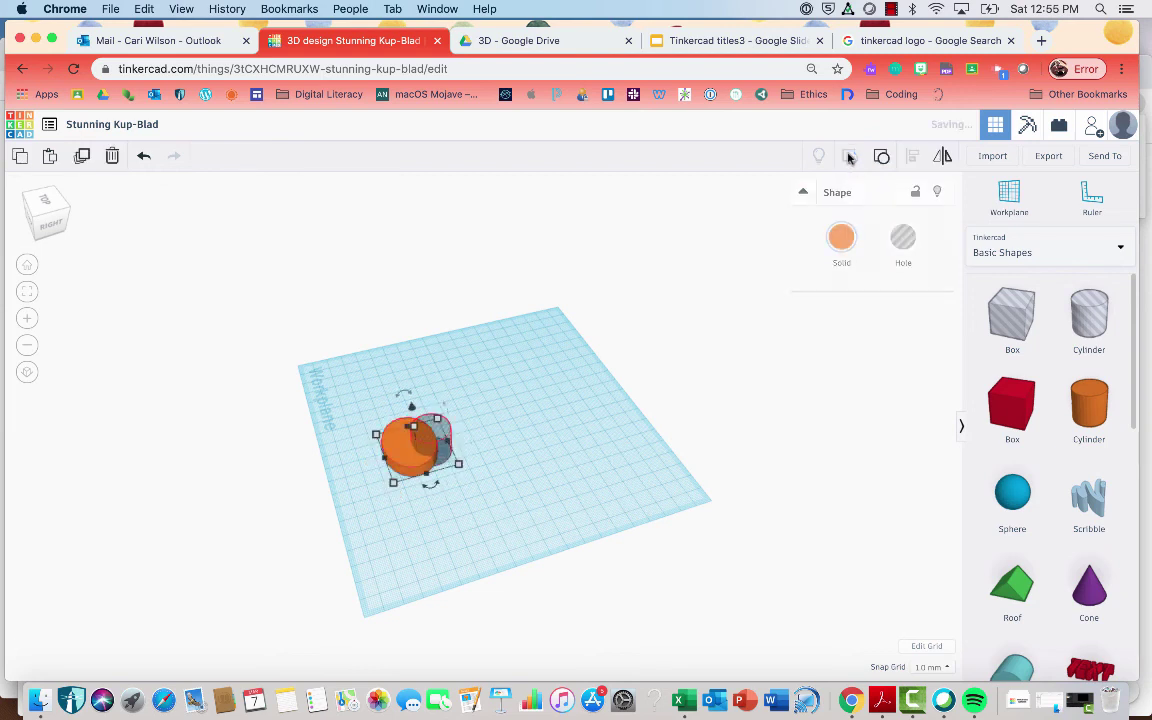
left_click(530, 440)
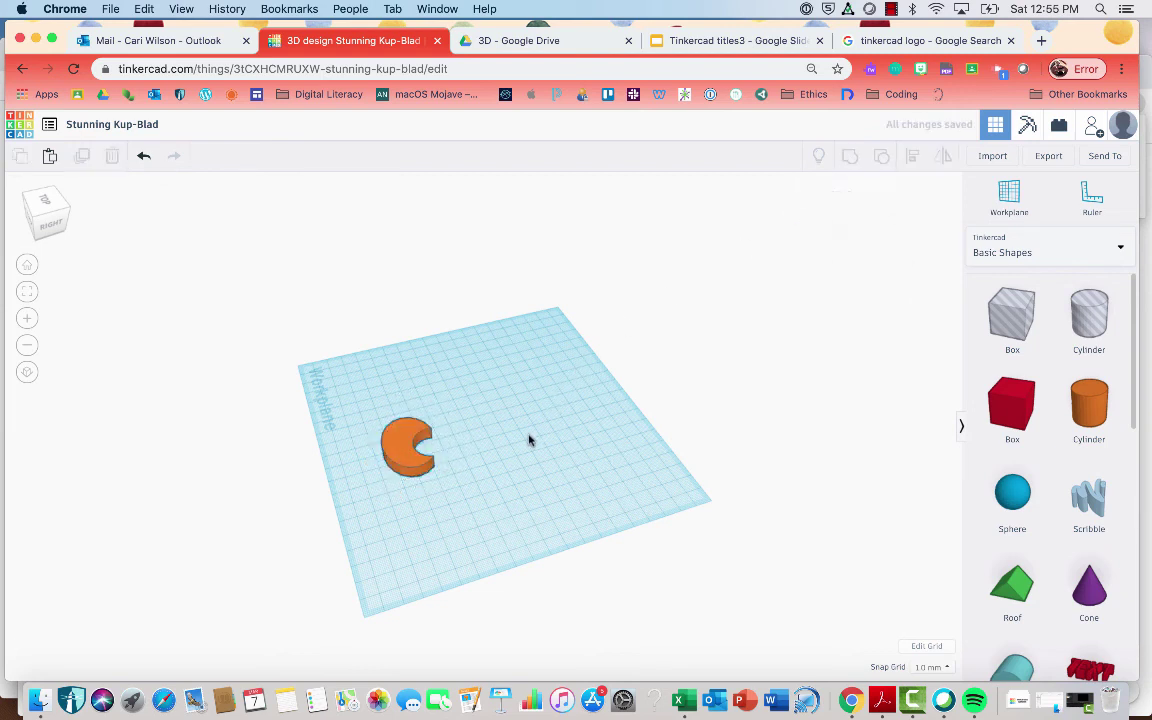
scroll(530, 440, "up", 5)
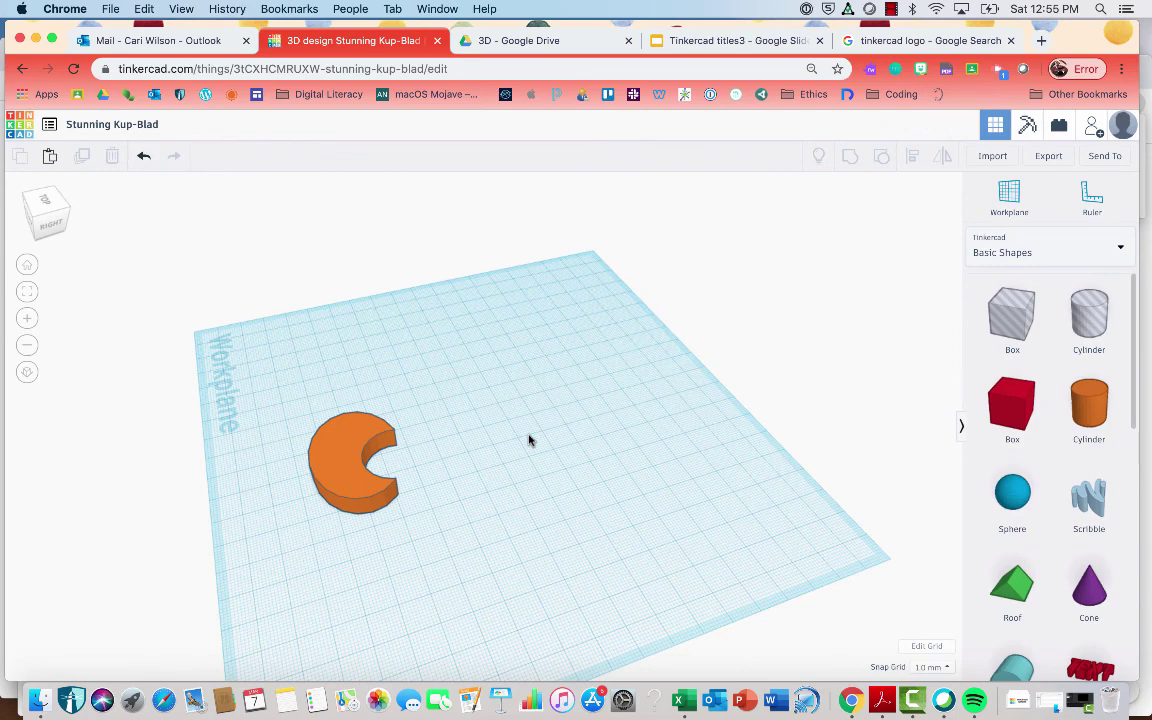
scroll(530, 440, "down", 5)
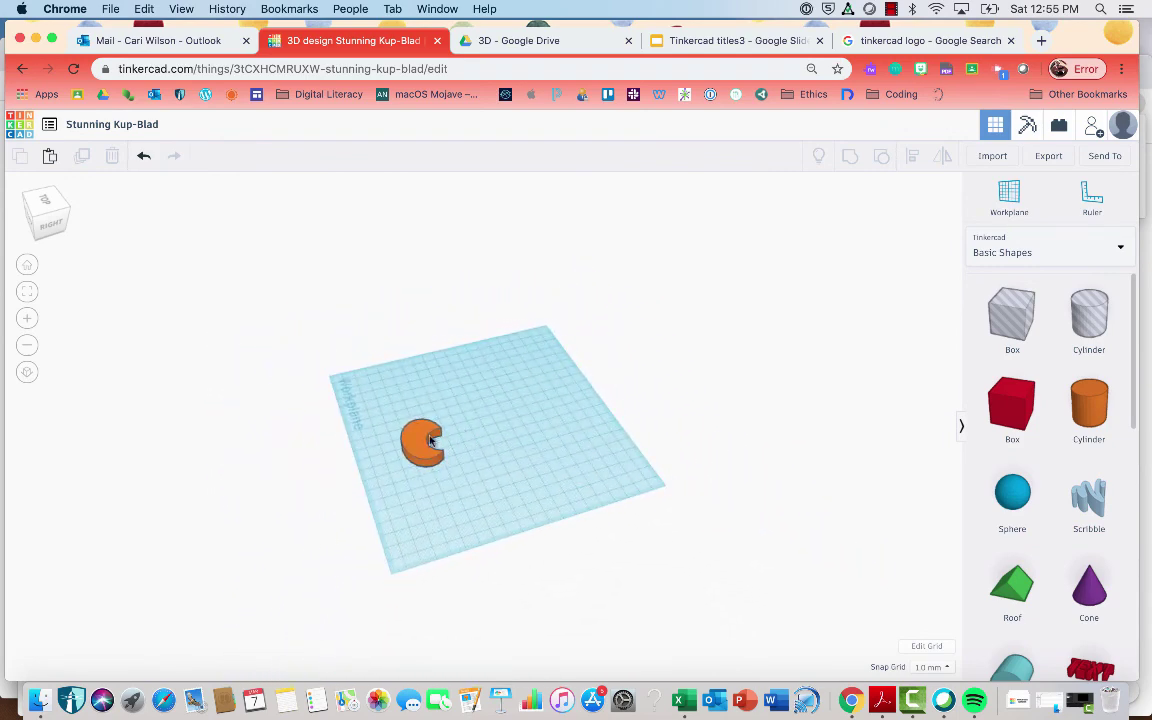